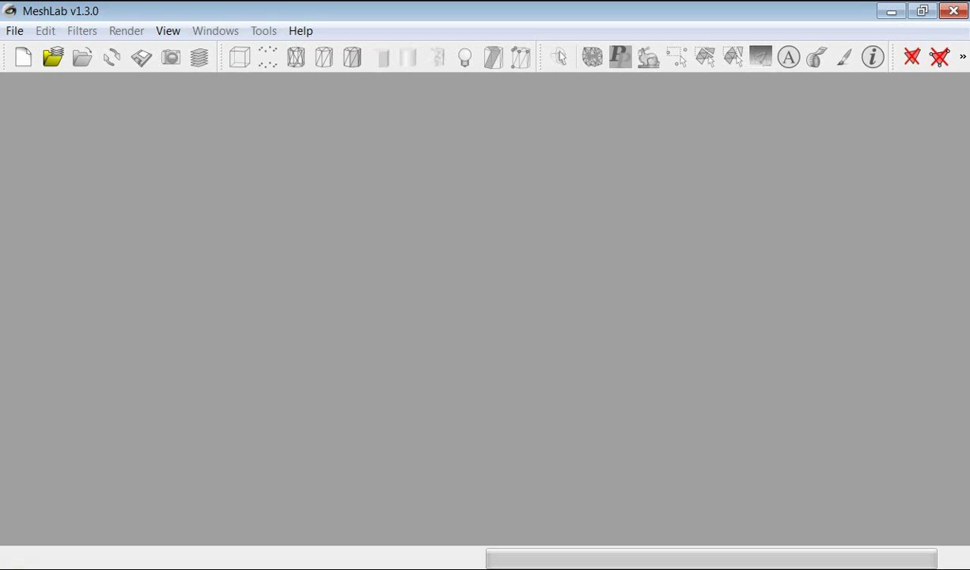
Create a new empty project and import the sample mesh Laurana50k.ply.
click(14, 31)
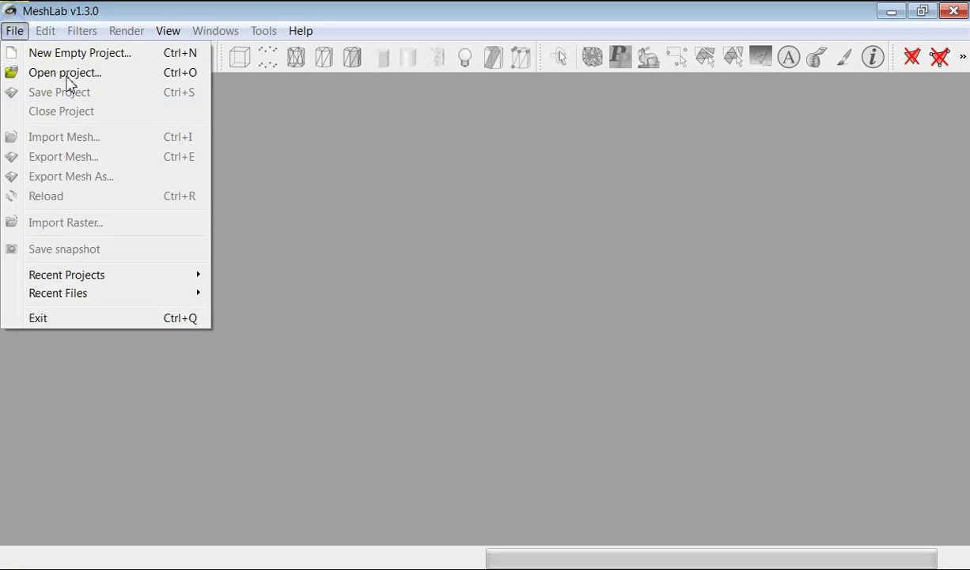
click(332, 195)
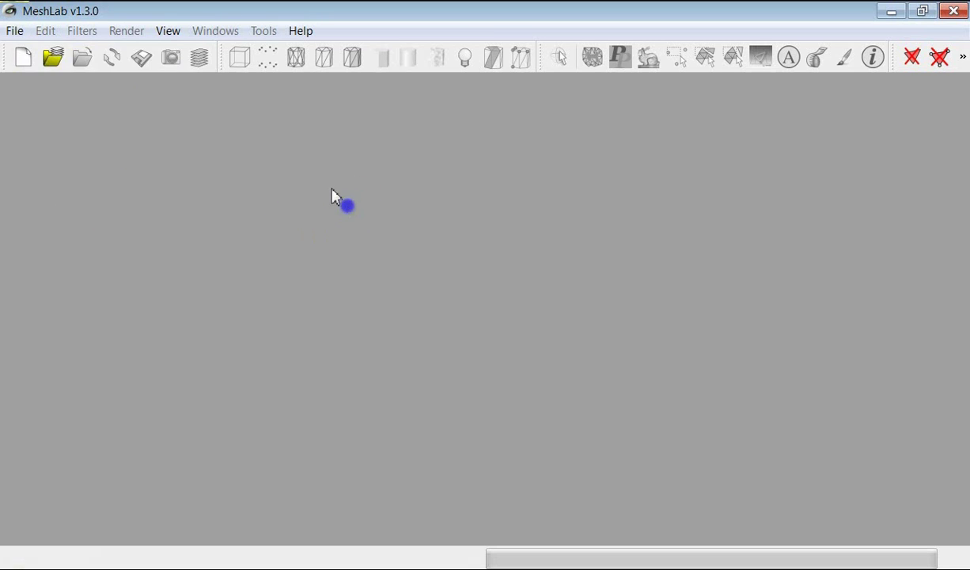
click(22, 59)
click(82, 58)
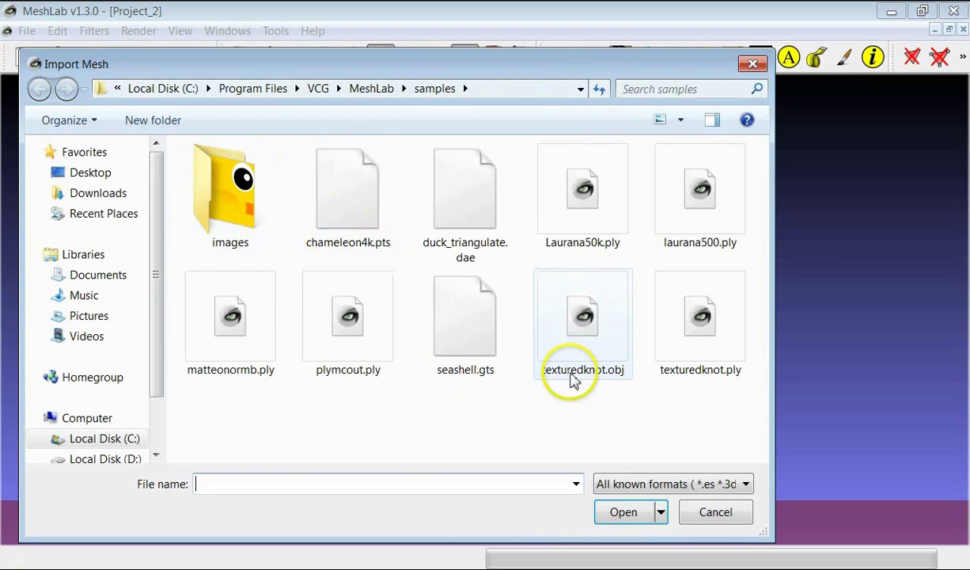
double_click(602, 204)
drag(481, 303, 481, 341)
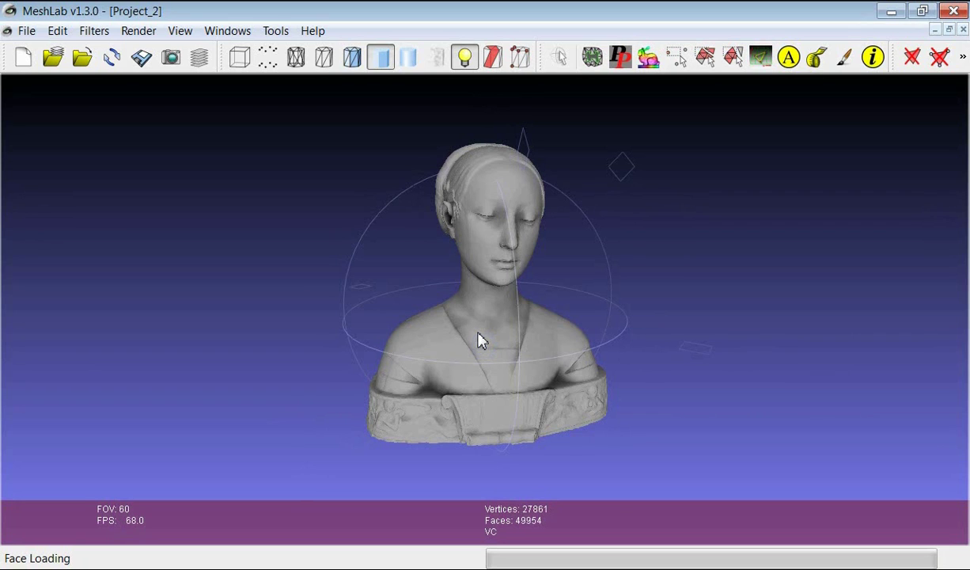
Select faces in rectangular regions of the bust, one after another: the upper chest, the forehead and the lower chest.
click(705, 57)
click(705, 57)
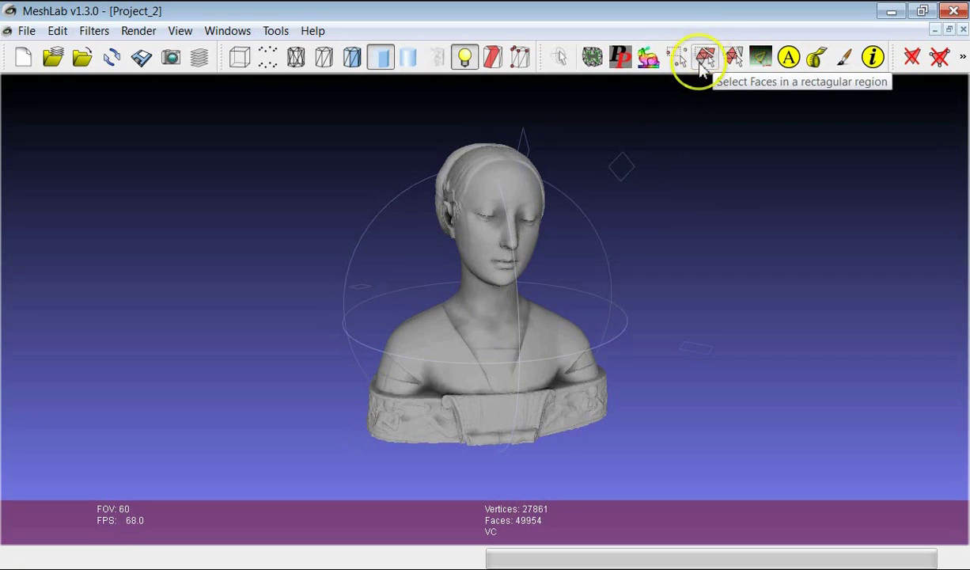
drag(471, 342, 544, 375)
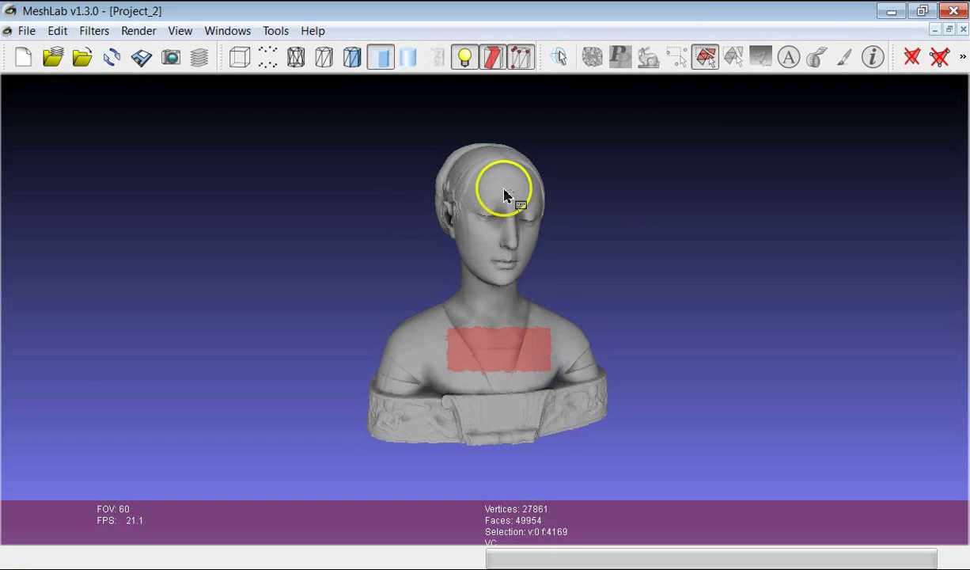
drag(481, 174, 530, 218)
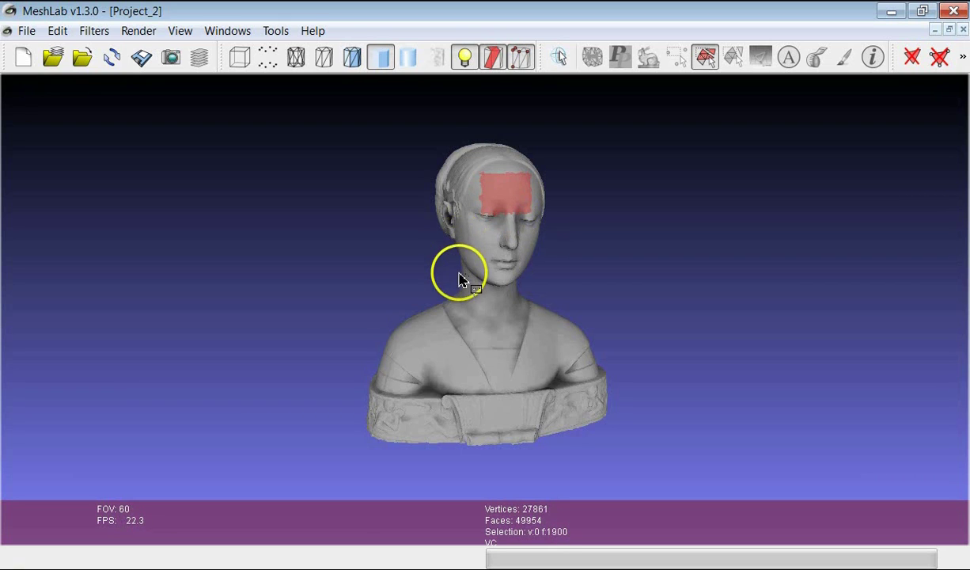
drag(455, 356, 503, 397)
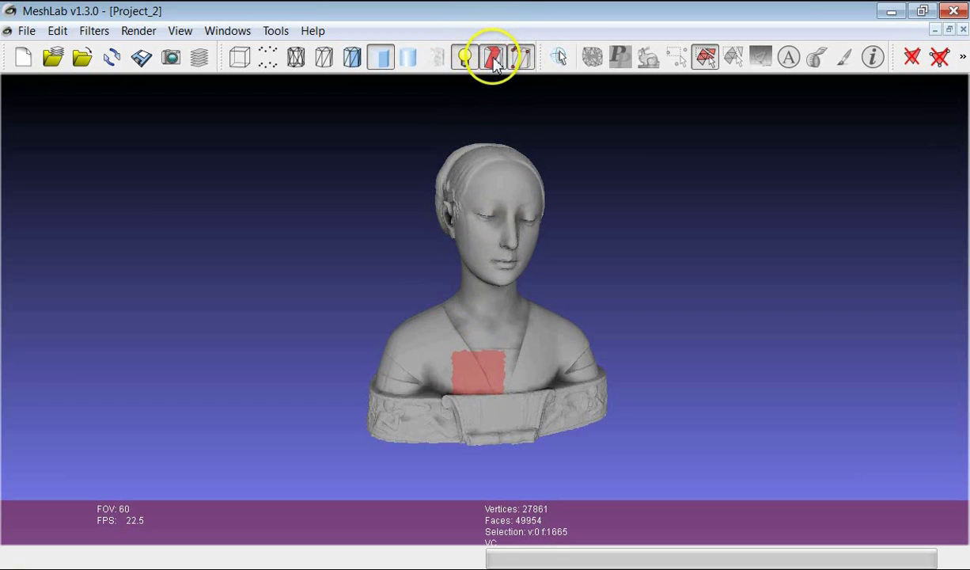
Turn the highlighting of selected faces off and back on twice.
click(497, 57)
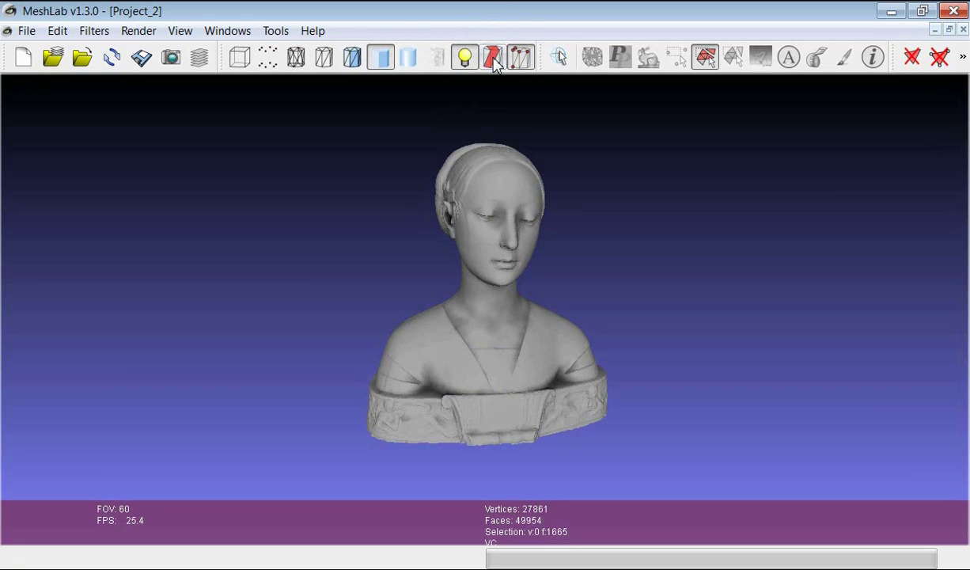
click(495, 62)
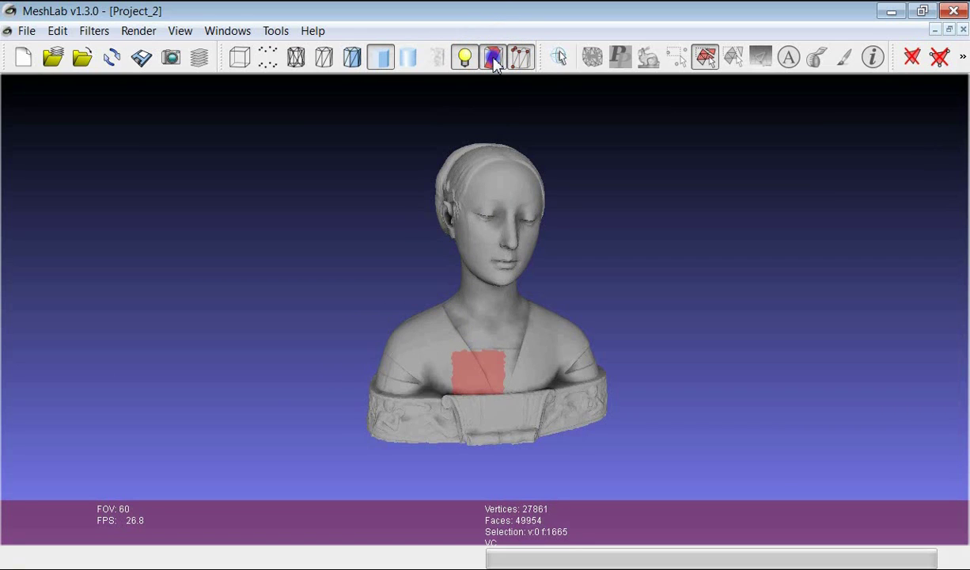
click(494, 57)
click(494, 60)
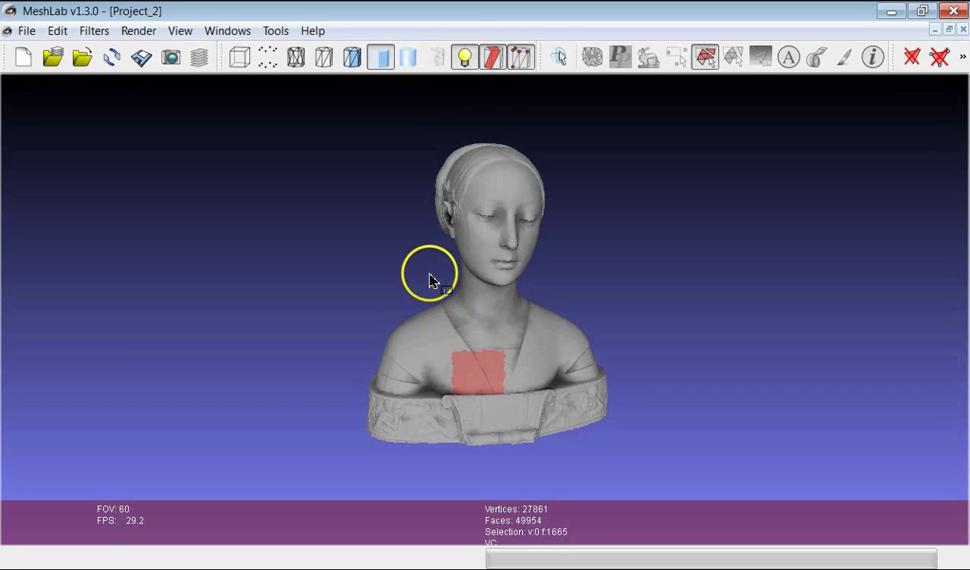
Select a rectangle of faces from the forehead to the nose and check how the selection extends to the back of the head.
click(710, 68)
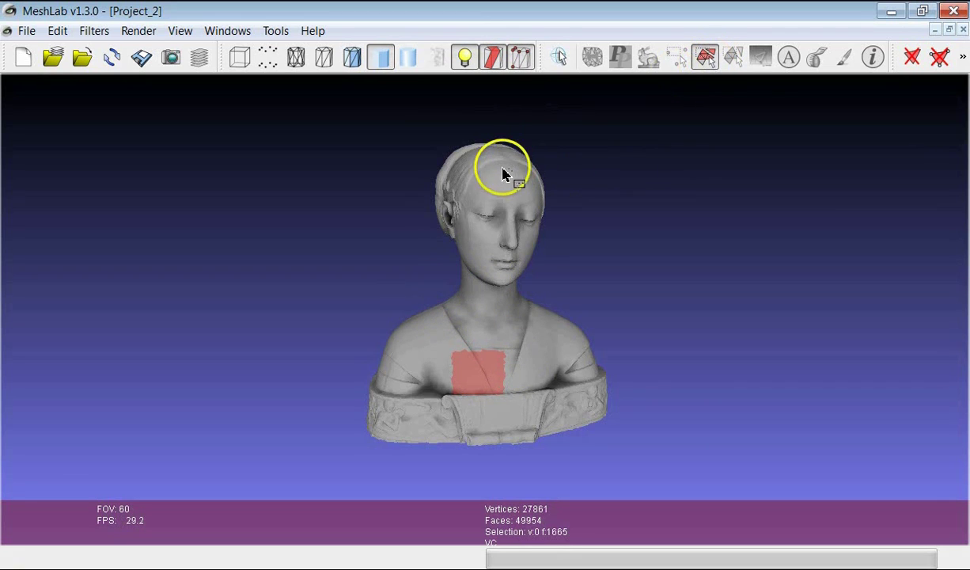
drag(485, 171, 526, 235)
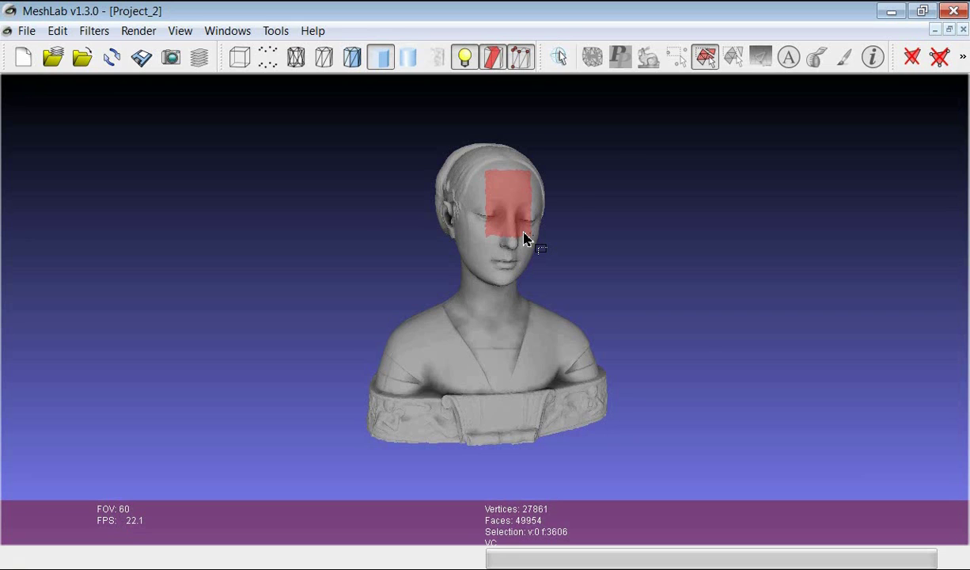
key(Escape)
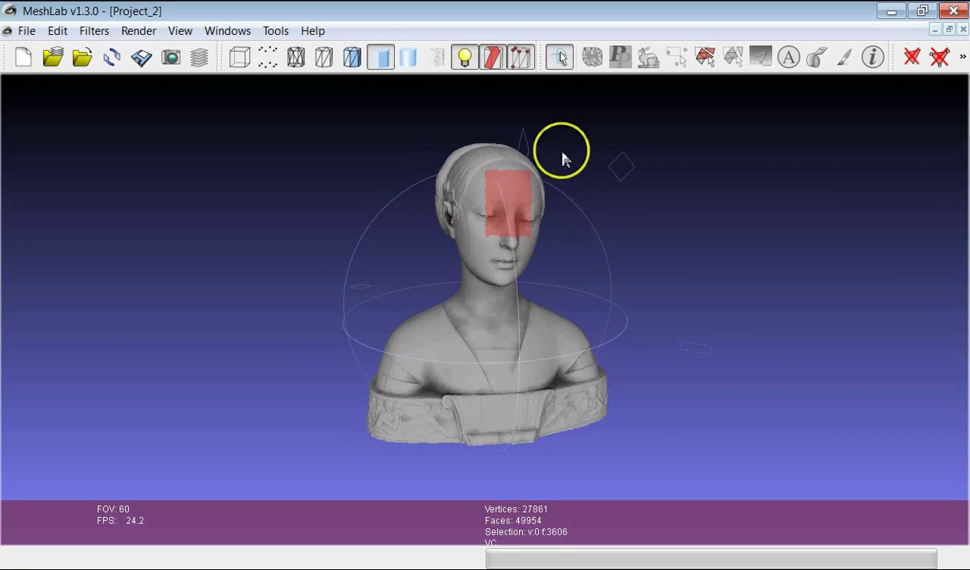
drag(481, 332, 615, 229)
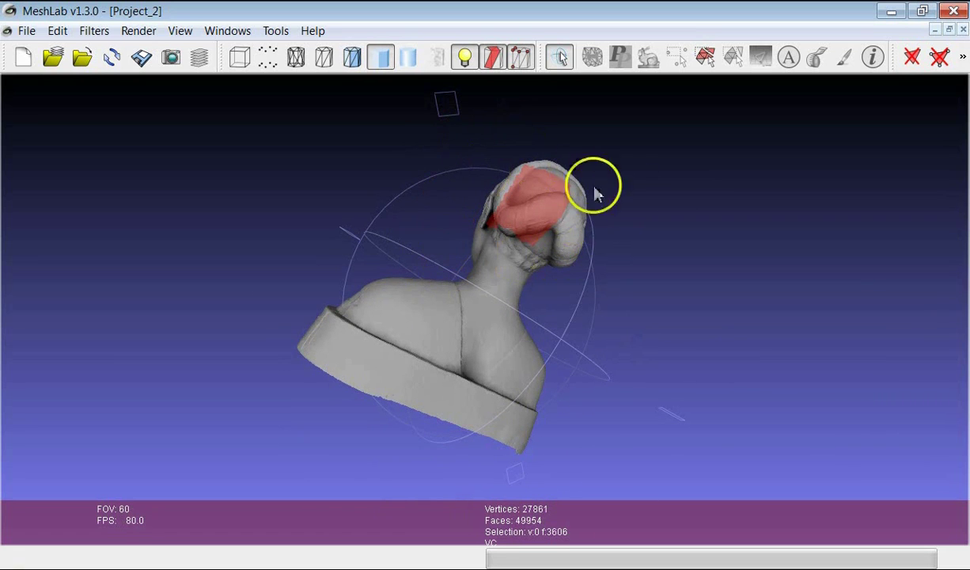
drag(535, 330, 505, 347)
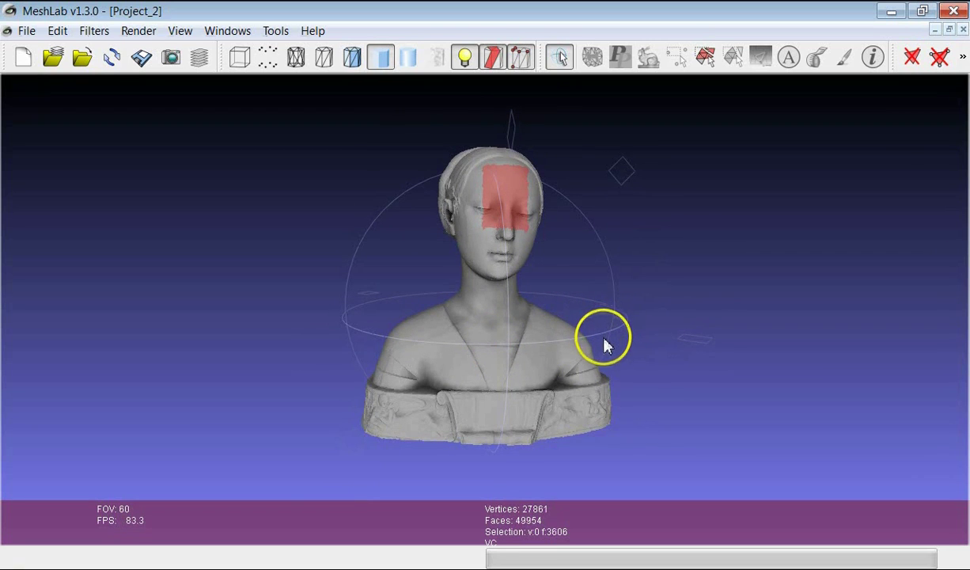
Make visible-only rectangular face selections on the chest, ending with the side to the viewer's right.
click(702, 59)
mouse_move(461, 329)
mouse_down()
mouse_move(465, 340)
mouse_move(475, 336)
mouse_up()
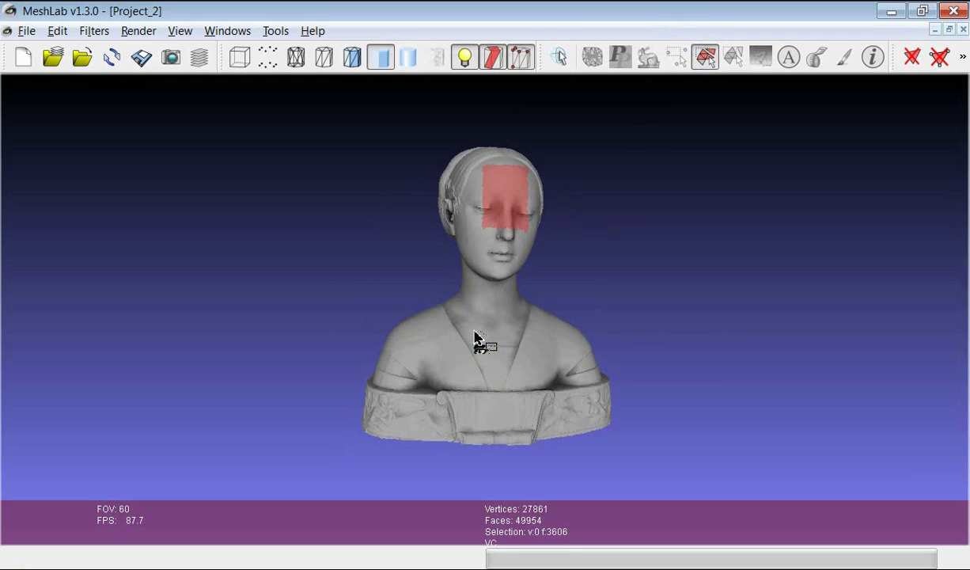
drag(475, 336, 481, 383)
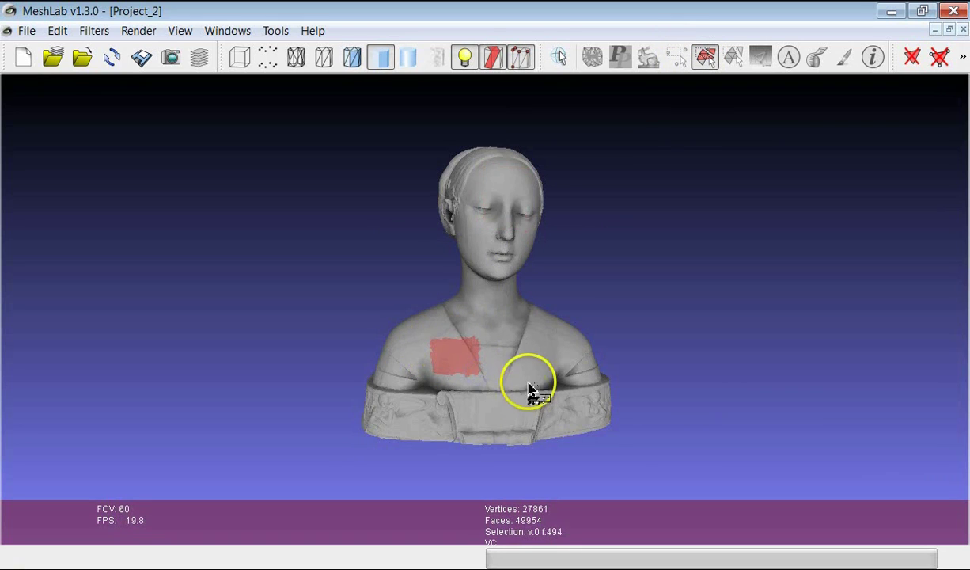
drag(505, 341, 569, 395)
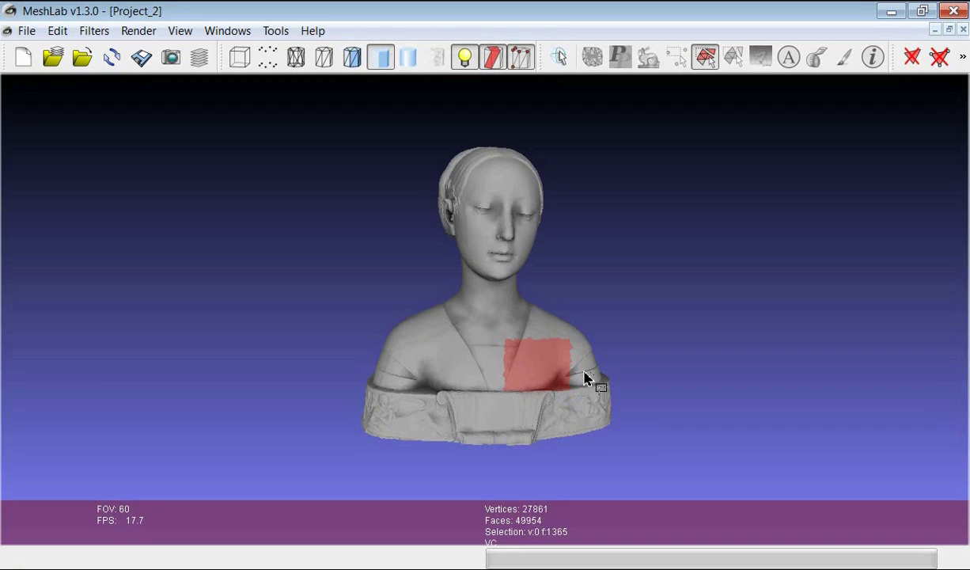
key(Escape)
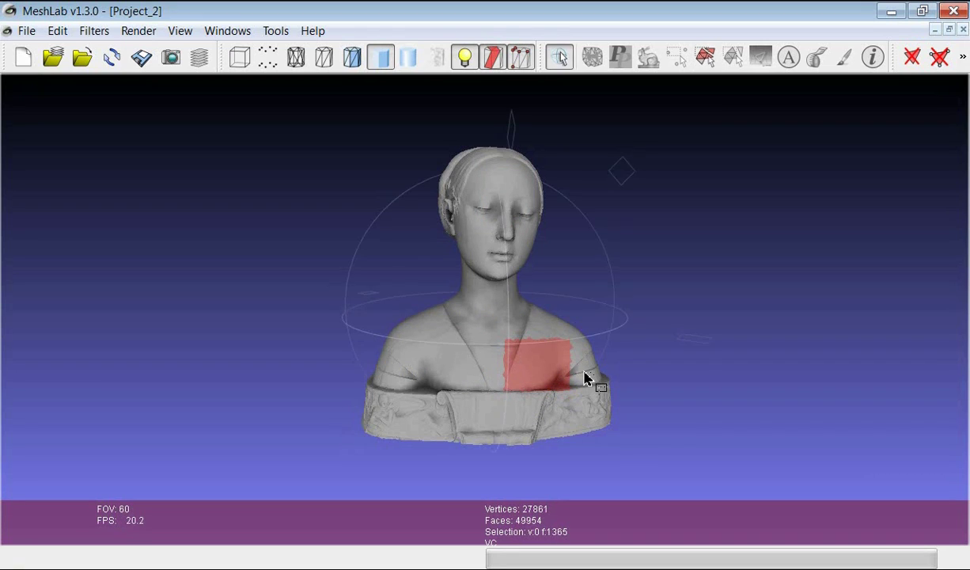
drag(476, 320, 440, 320)
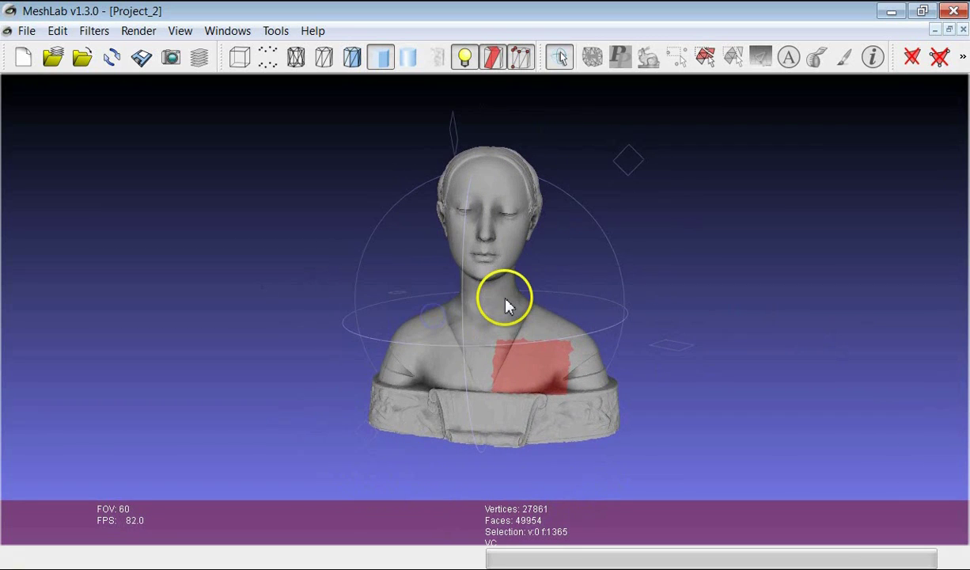
Add rectangular regions of faces across the middle and the viewer's left side of the chest to the current selection.
click(703, 56)
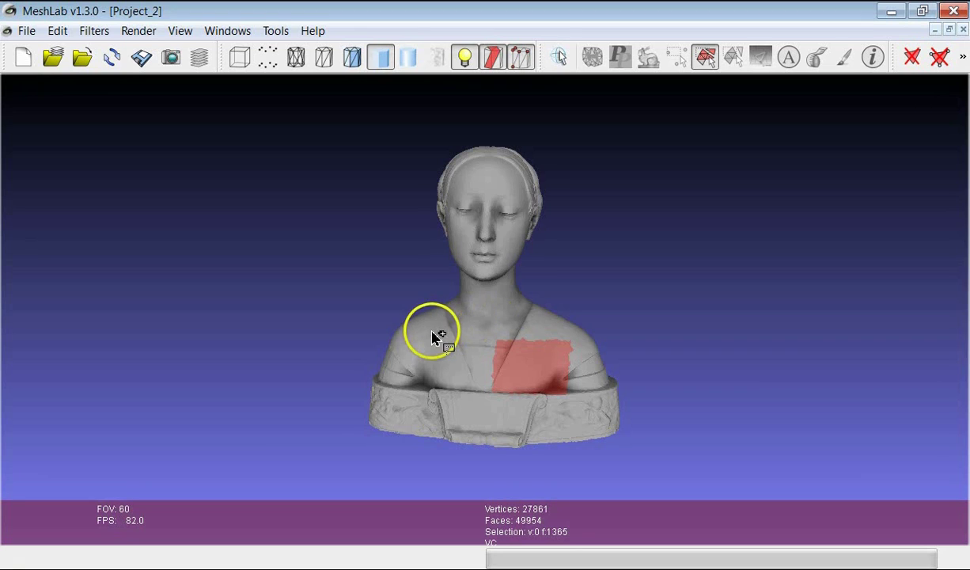
ctrl+drag(423, 346, 473, 369)
ctrl+drag(475, 317, 504, 393)
ctrl+drag(473, 349, 491, 382)
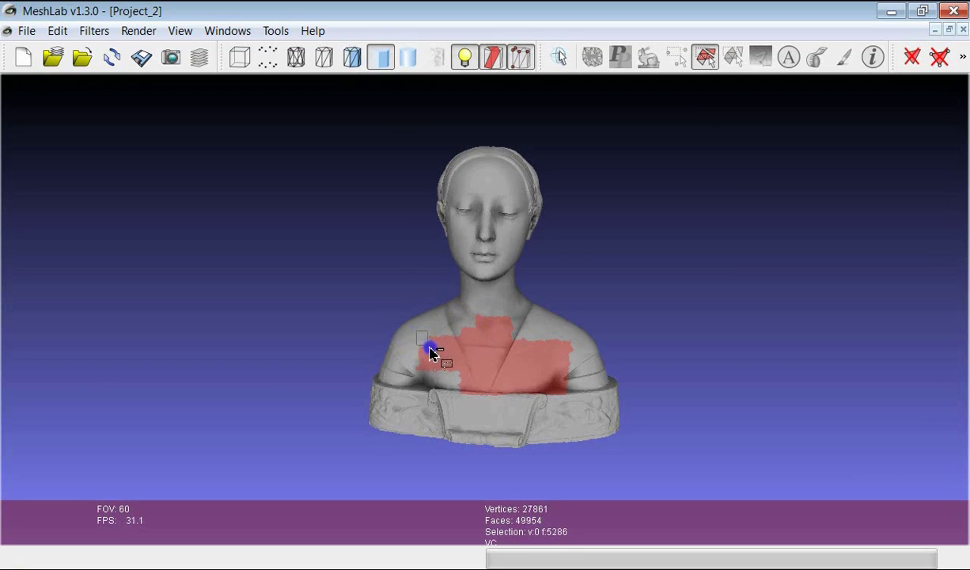
Subtract several small rectangular regions along the upper part of the chest from the face selection.
shift+drag(431, 352, 444, 361)
shift+drag(478, 326, 491, 356)
mouse_move(461, 324)
shift+mouse_down()
mouse_move(481, 346)
mouse_move(520, 329)
mouse_move(541, 374)
shift+mouse_up()
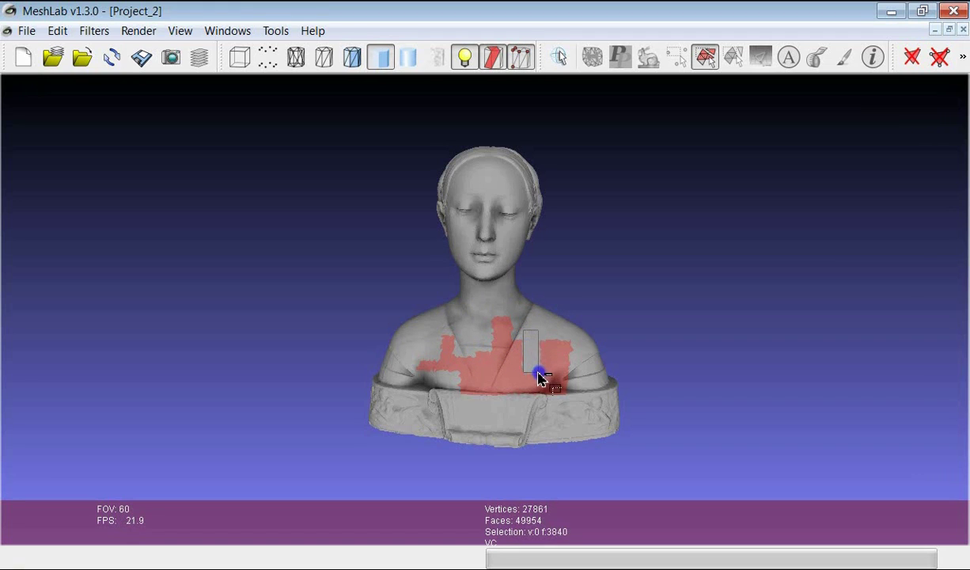
shift+drag(438, 330, 435, 332)
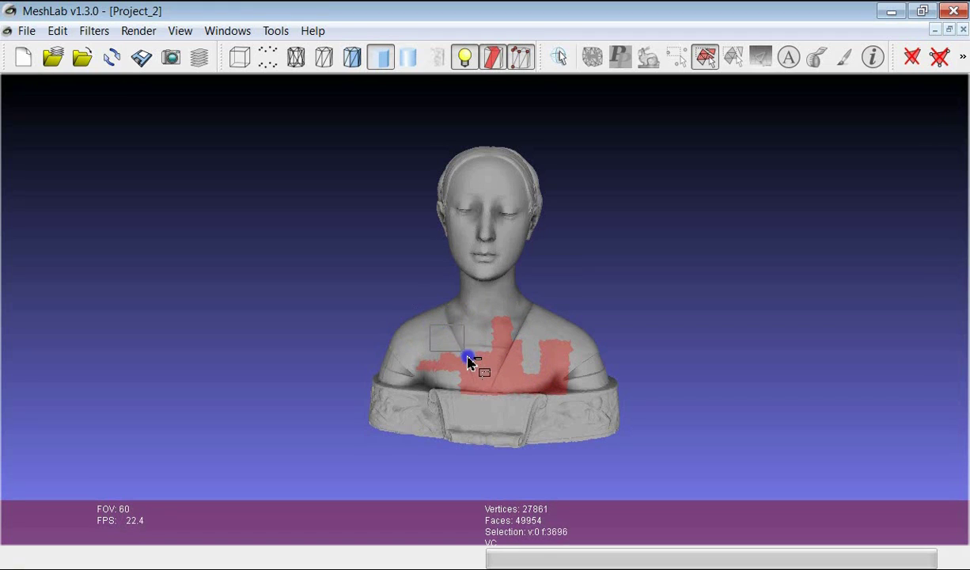
shift+drag(494, 316, 499, 325)
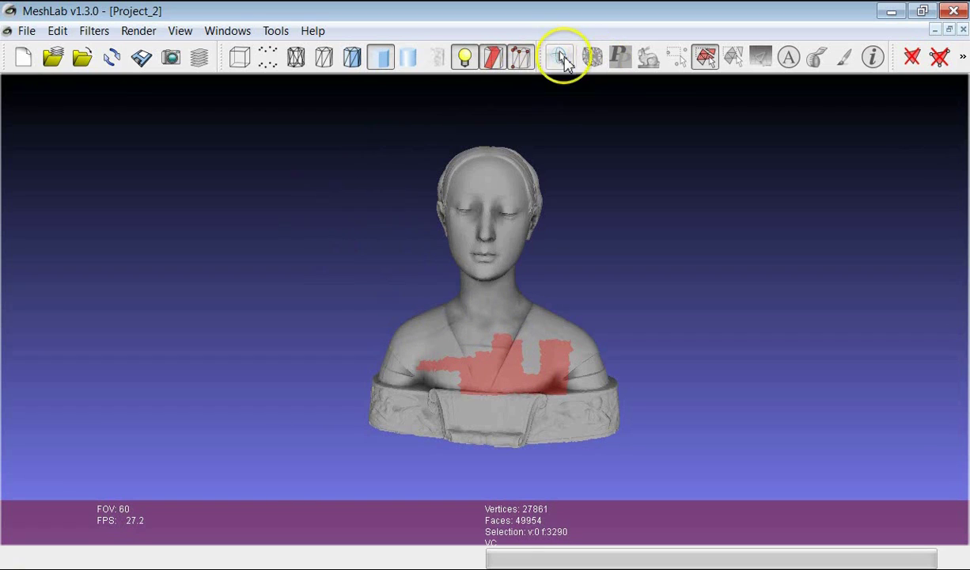
click(560, 56)
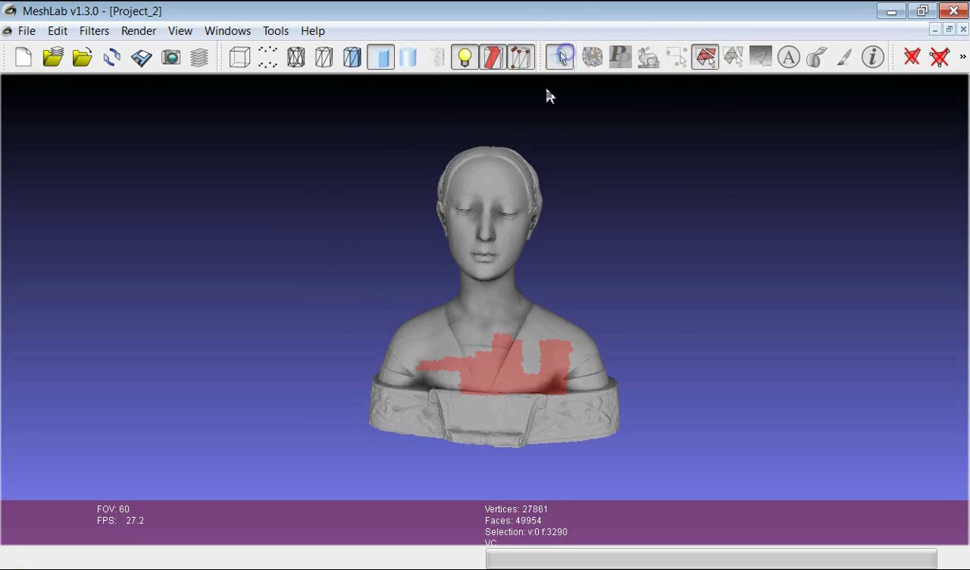
Check the selection on the bust's back and add visible-only rectangular face regions on the chest, shoulder area and neck.
drag(473, 290, 535, 350)
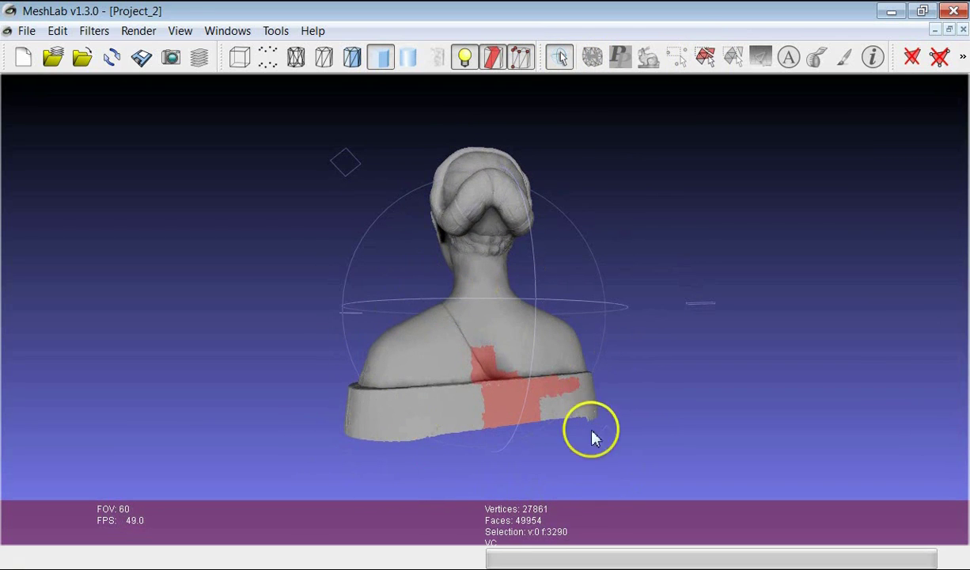
drag(578, 381, 564, 332)
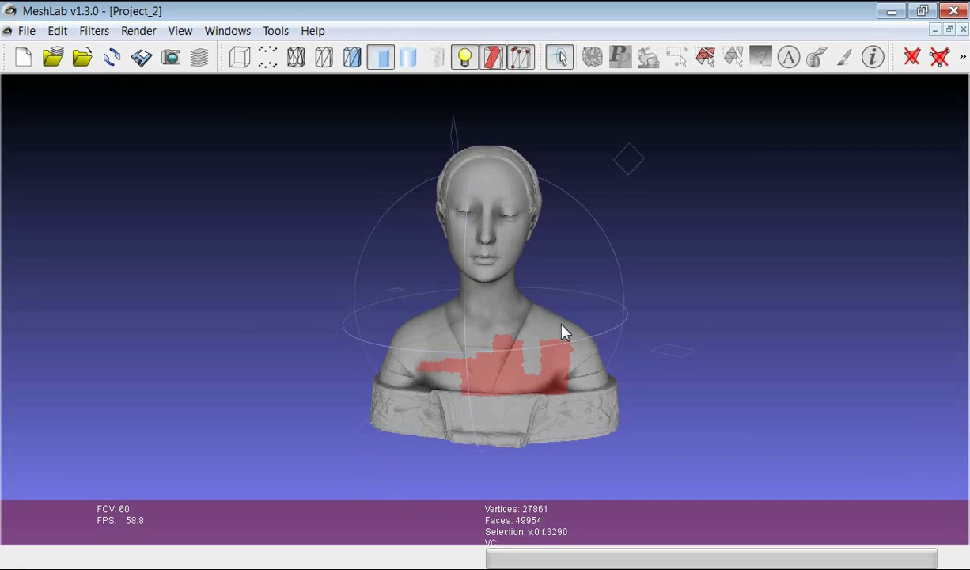
click(493, 318)
click(706, 56)
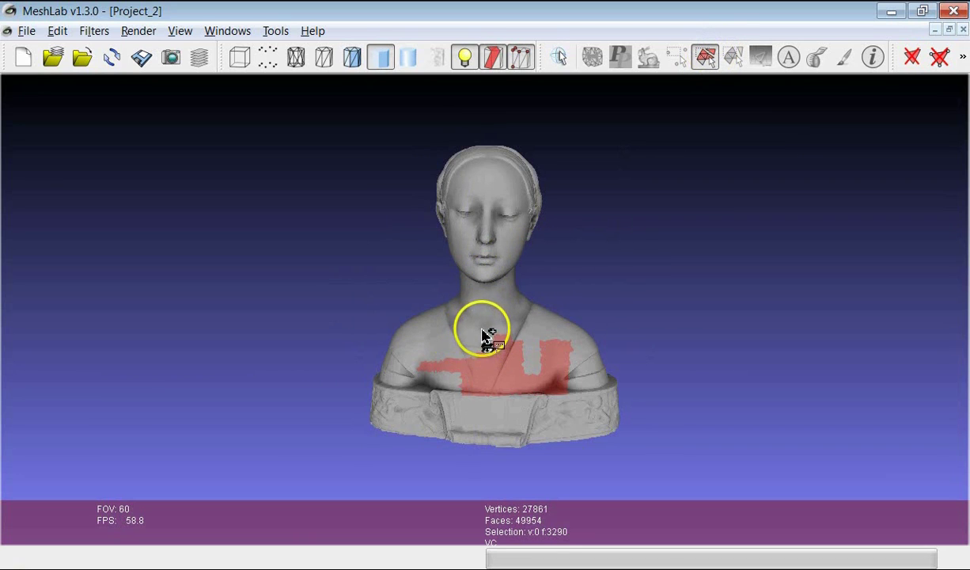
ctrl+drag(482, 334, 500, 361)
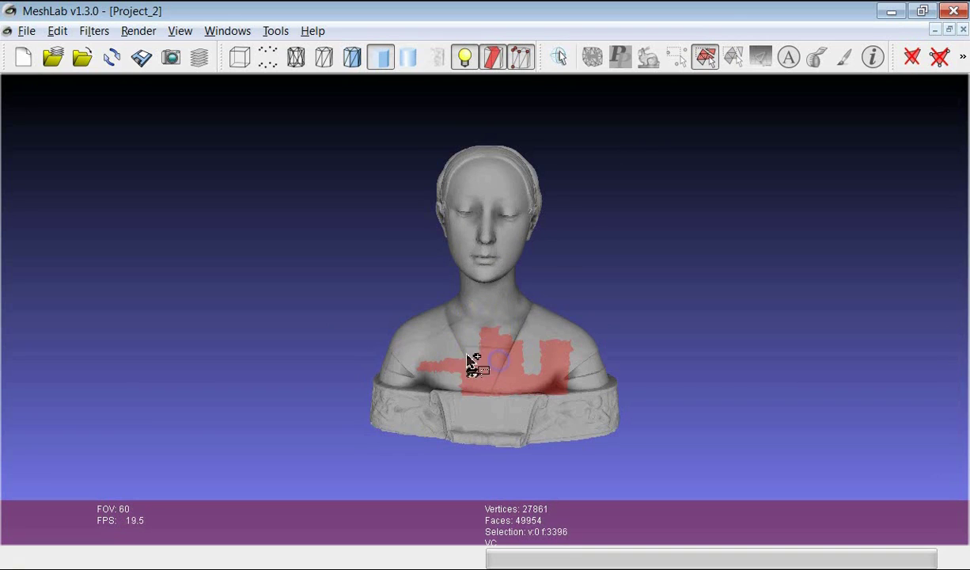
ctrl+drag(413, 326, 457, 371)
ctrl+drag(575, 336, 563, 371)
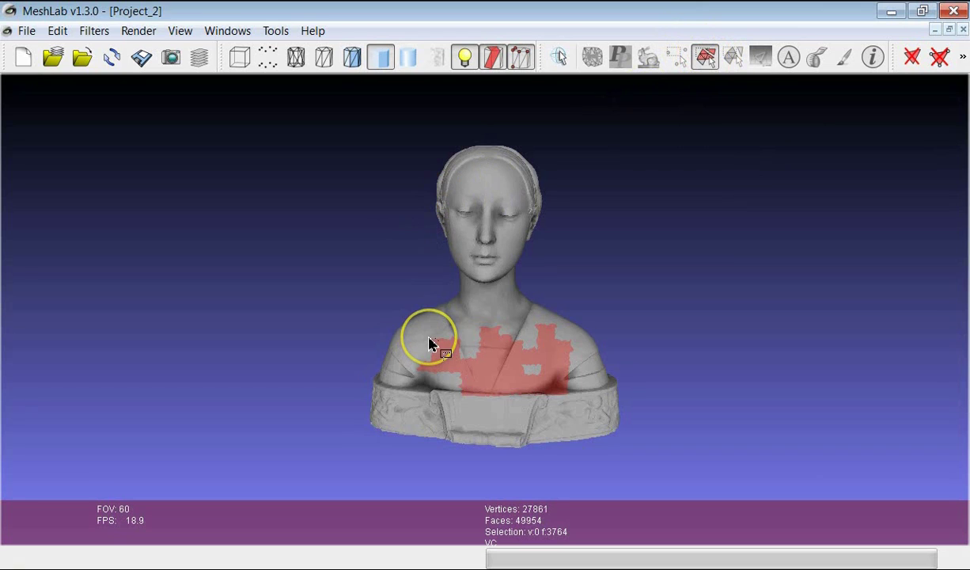
mouse_move(481, 293)
ctrl+mouse_down()
mouse_move(497, 311)
mouse_move(444, 329)
mouse_move(461, 339)
mouse_move(459, 329)
ctrl+mouse_up()
key(Escape)
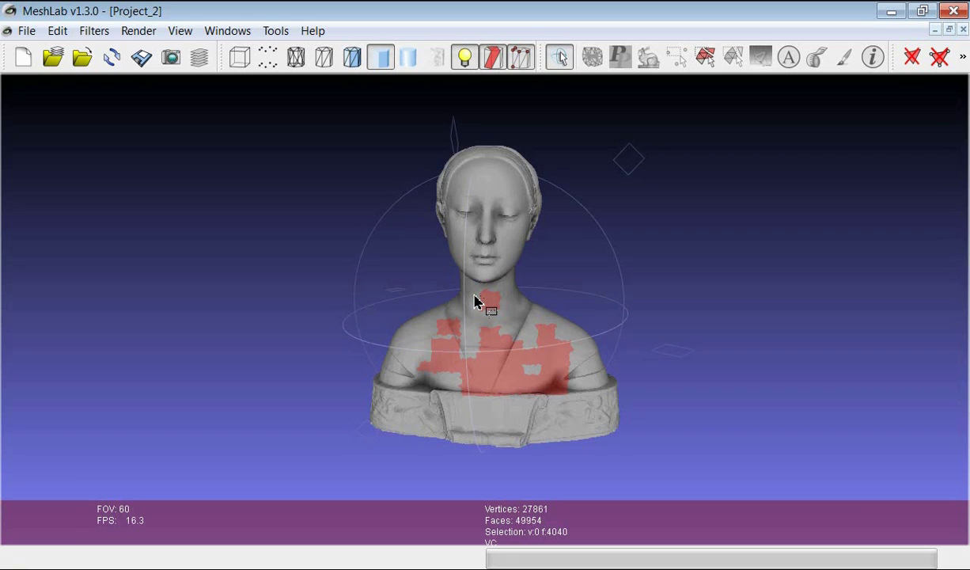
click(559, 57)
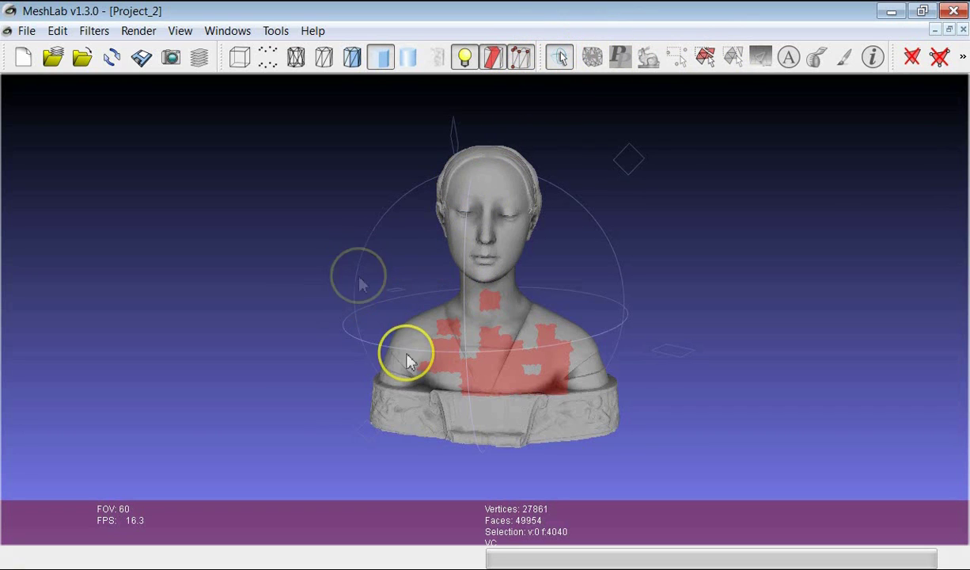
drag(407, 357, 571, 303)
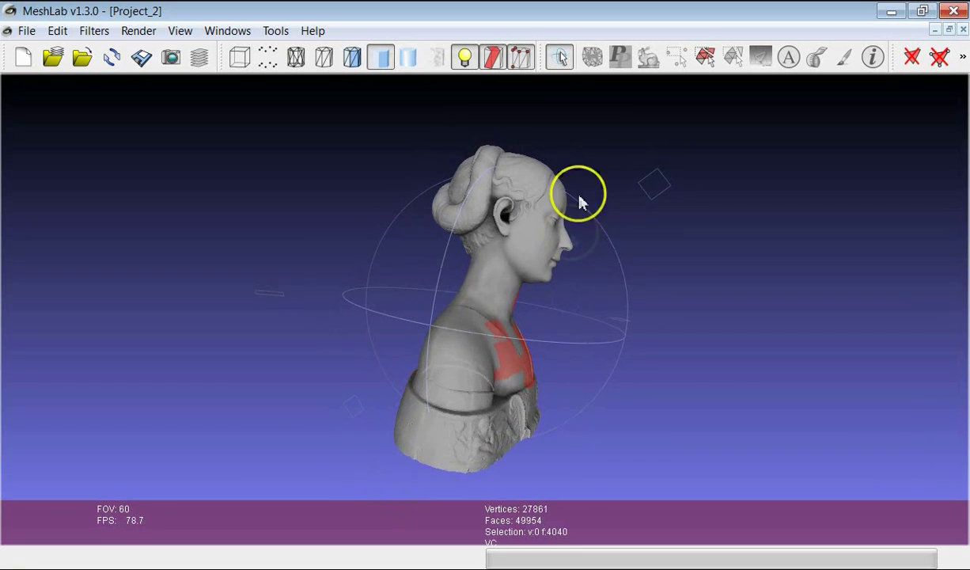
Add visible-only rectangular face regions on the upper arm, neck and temple of the bust seen in profile.
key(s)
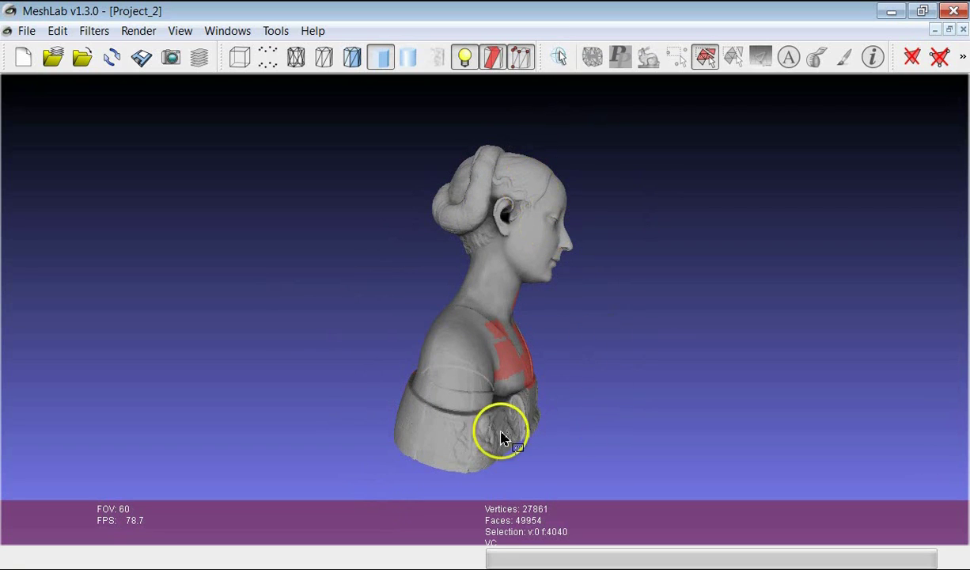
drag(449, 349, 469, 391)
drag(478, 263, 500, 298)
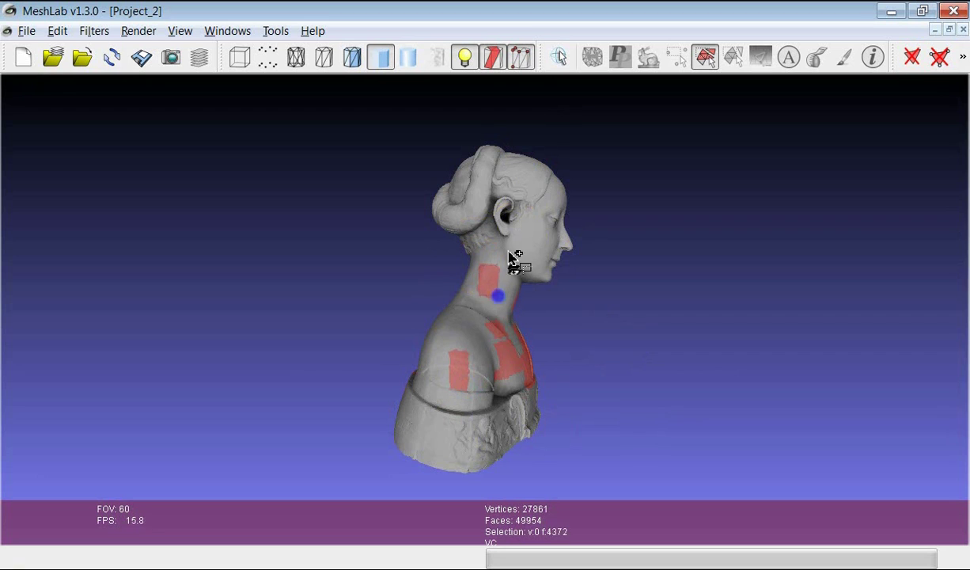
drag(520, 194, 543, 230)
click(541, 178)
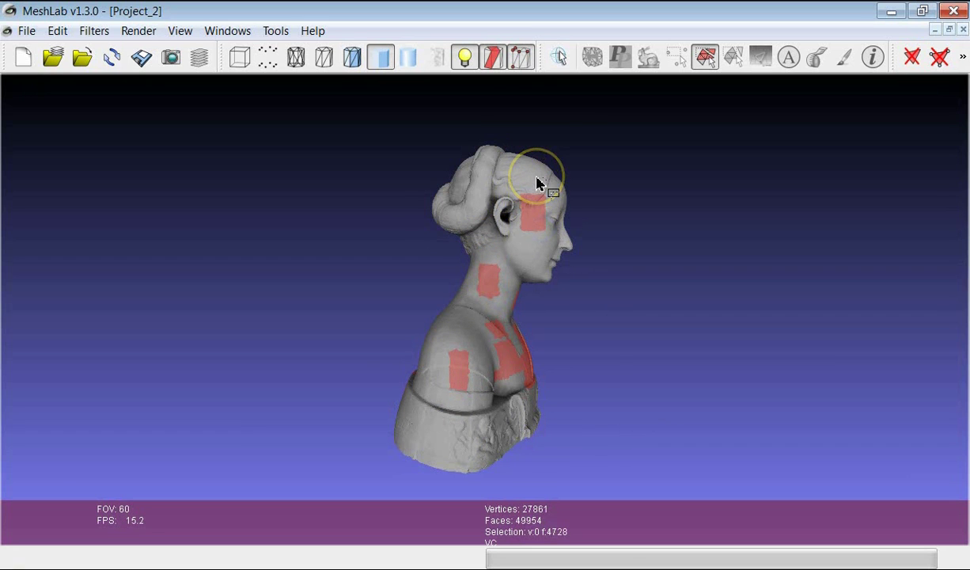
key(Escape)
click(504, 212)
drag(503, 213, 542, 313)
key(Escape)
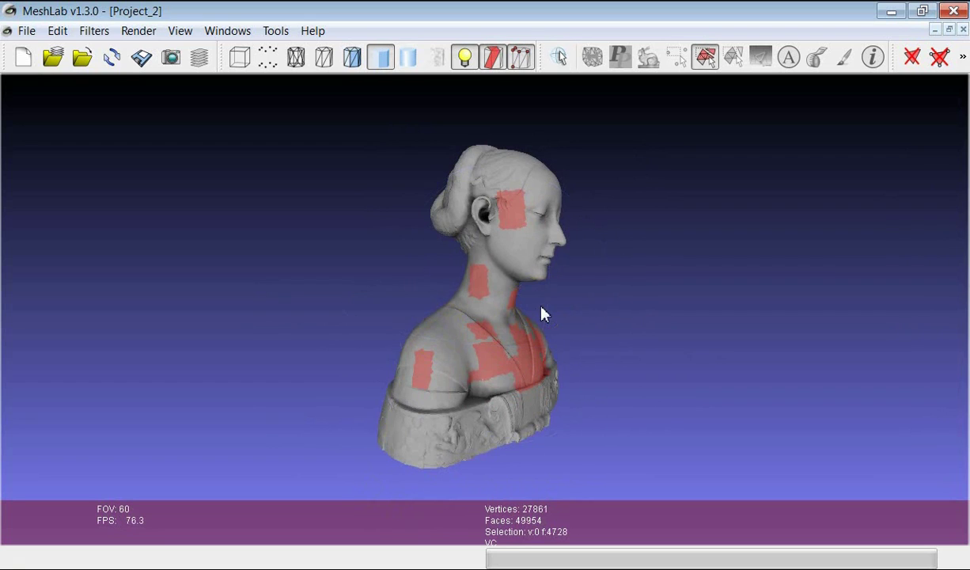
drag(514, 273, 527, 273)
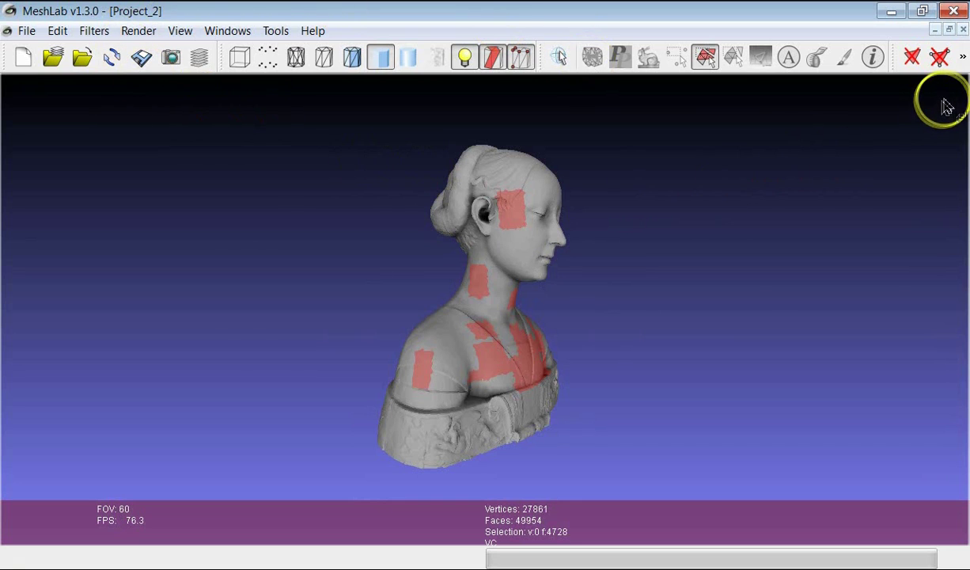
drag(942, 99, 944, 96)
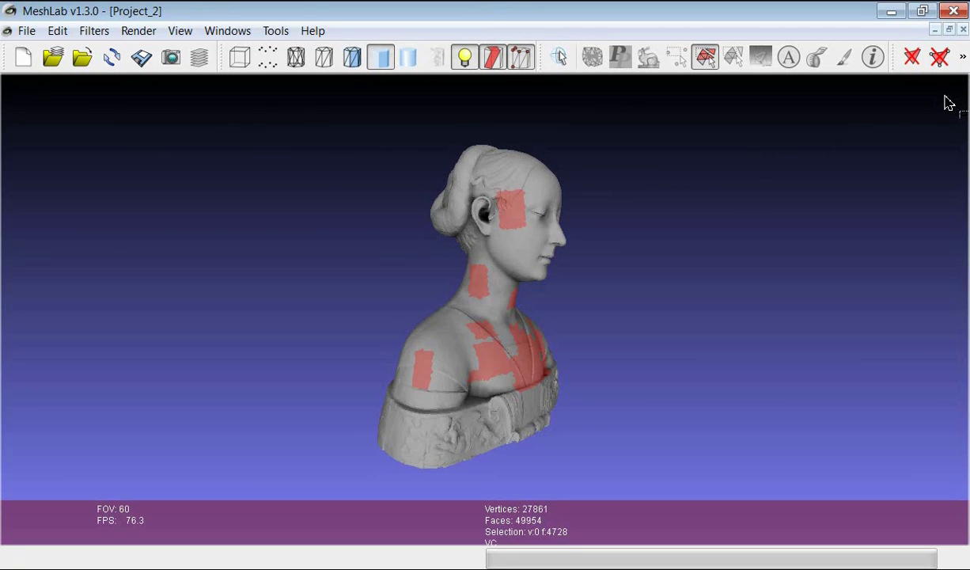
Close the current project and create a new empty project.
click(953, 11)
click(469, 322)
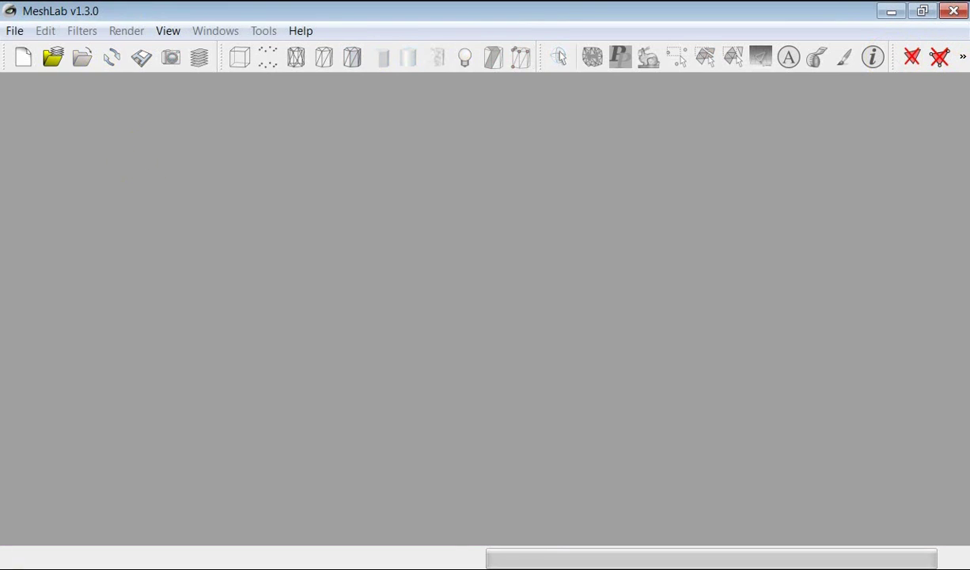
click(20, 60)
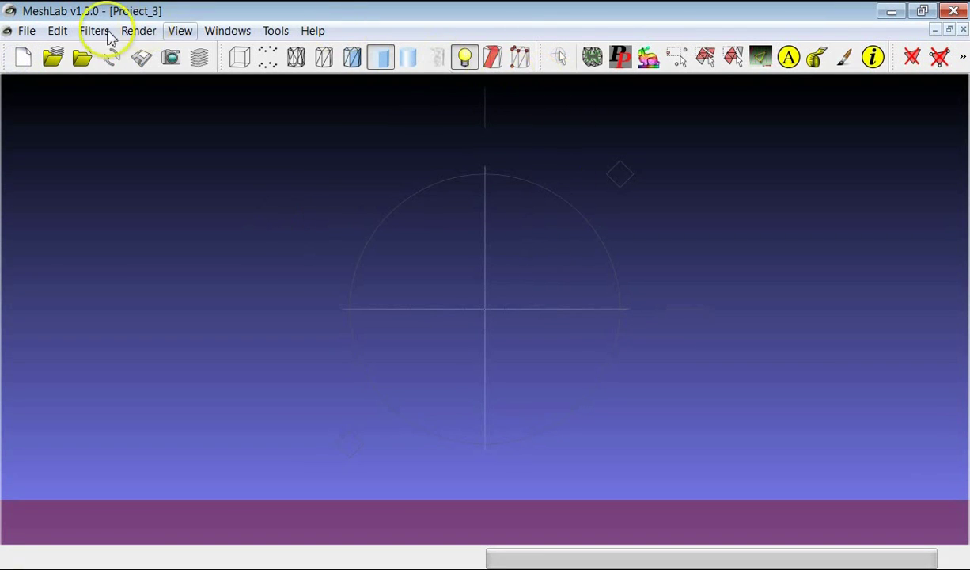
Import the Laurana50k.ply sample mesh into the new project.
click(87, 63)
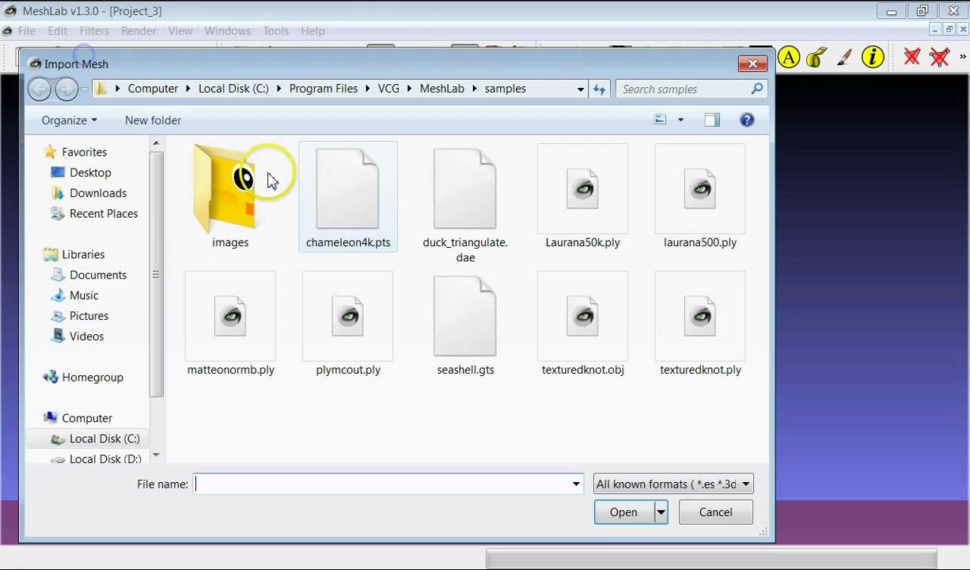
click(595, 220)
double_click(595, 220)
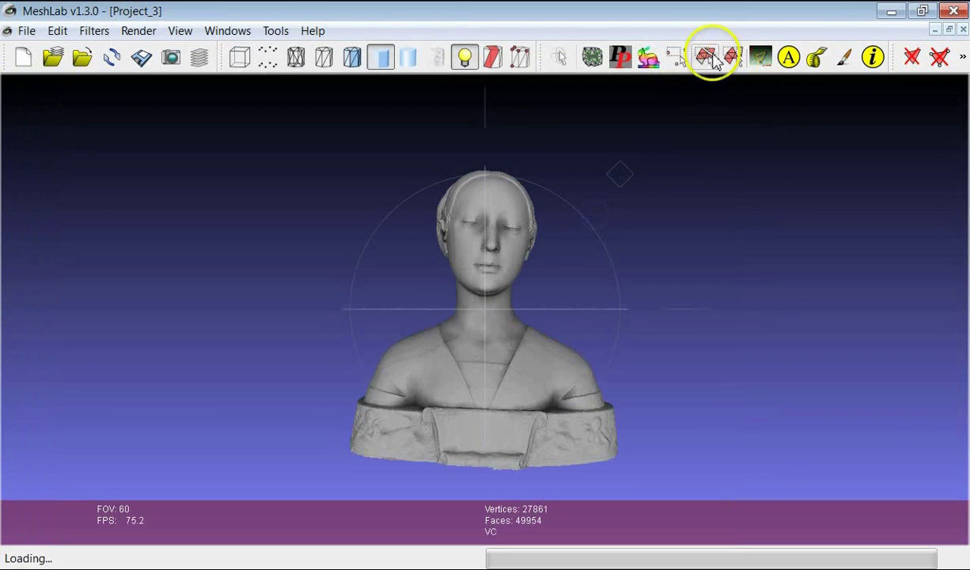
Make successive rectangular vertex selections on the bust's chest and shoulder area, ending with one across the face.
click(676, 63)
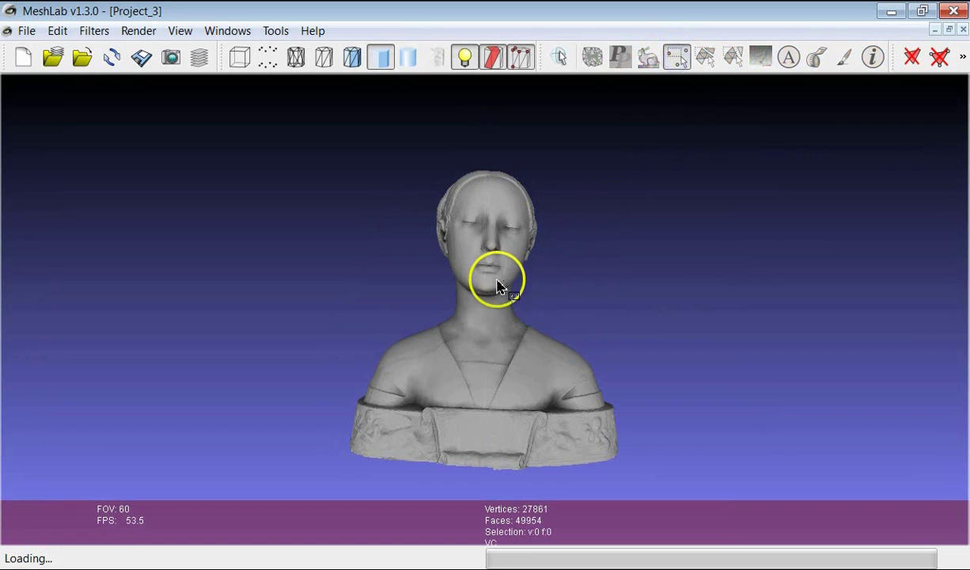
drag(451, 348, 505, 405)
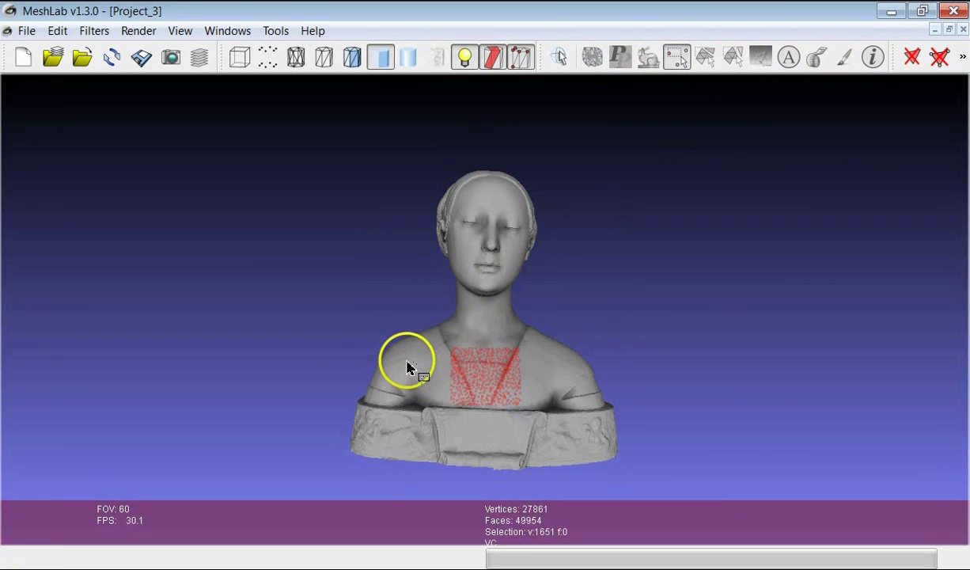
drag(406, 362, 433, 396)
drag(477, 344, 520, 395)
drag(461, 211, 505, 281)
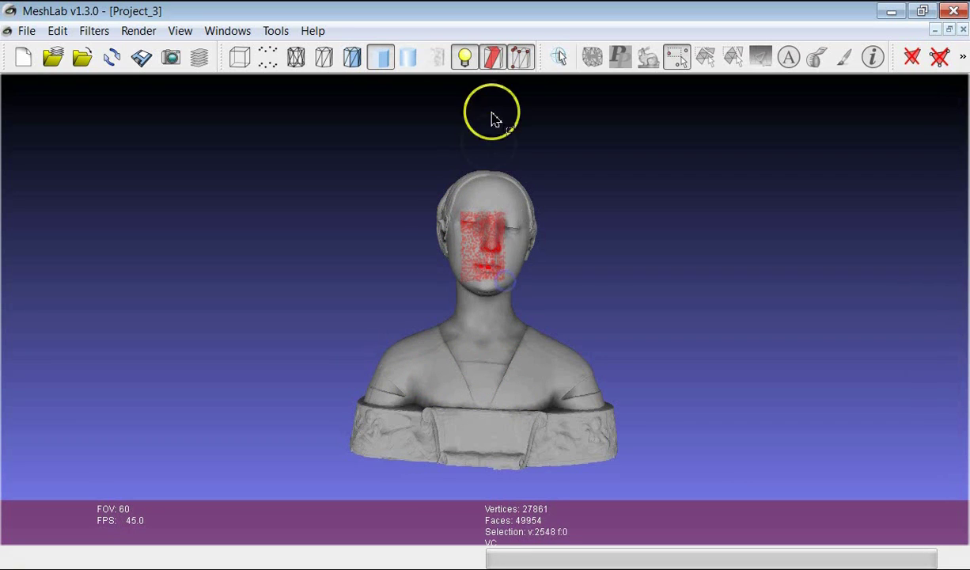
Toggle the display of selected vertices off and on, and select vertices mid-chest, ending with a small region near the viewer's left shoulder.
click(521, 59)
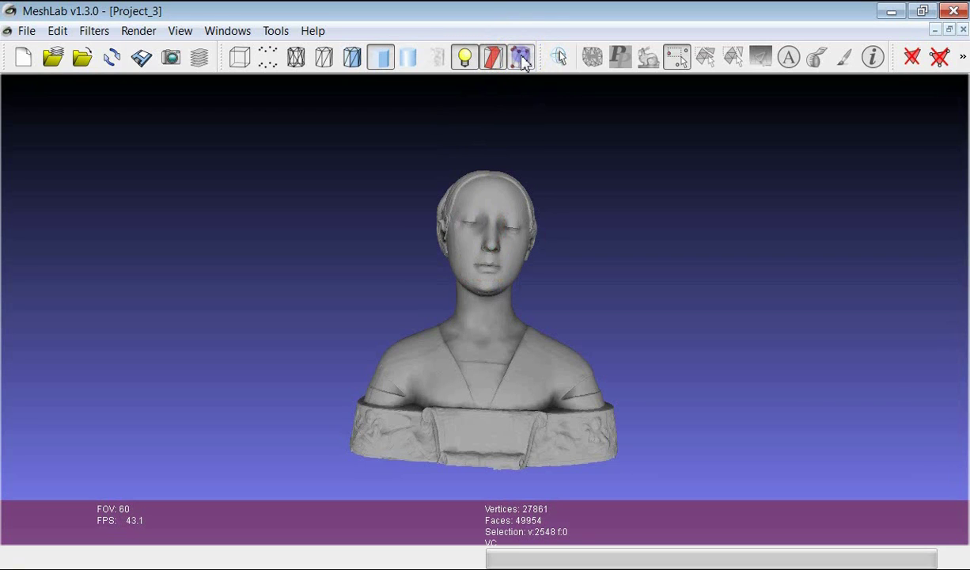
click(520, 58)
drag(467, 350, 512, 402)
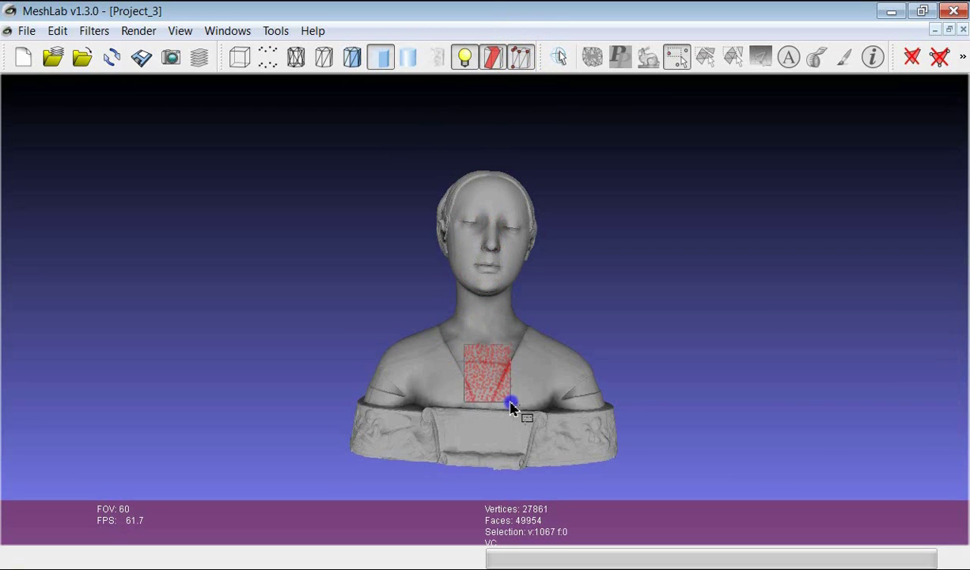
drag(398, 366, 435, 399)
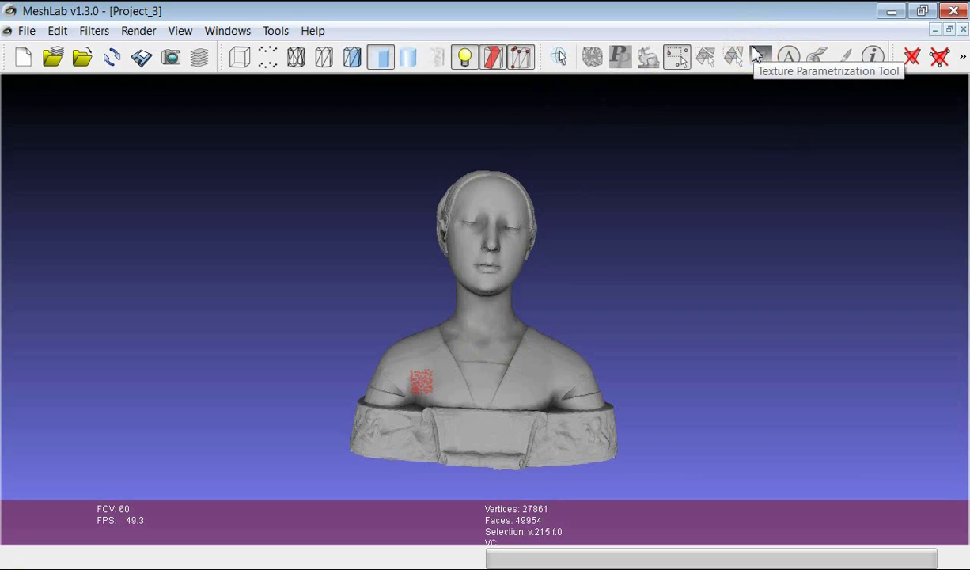
Leave vertex selection, switch the camera to orthographic and examine the selected vertices on the bust from a closer, tilted angle.
click(753, 54)
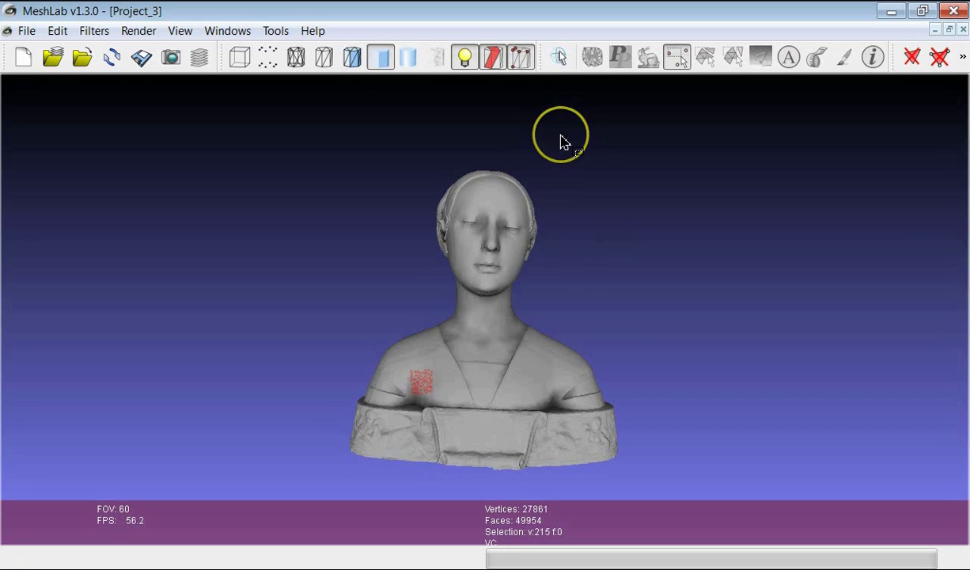
key(Escape)
shift+scroll(467, 280, down, 1)
shift+scroll(466, 281, up, 8)
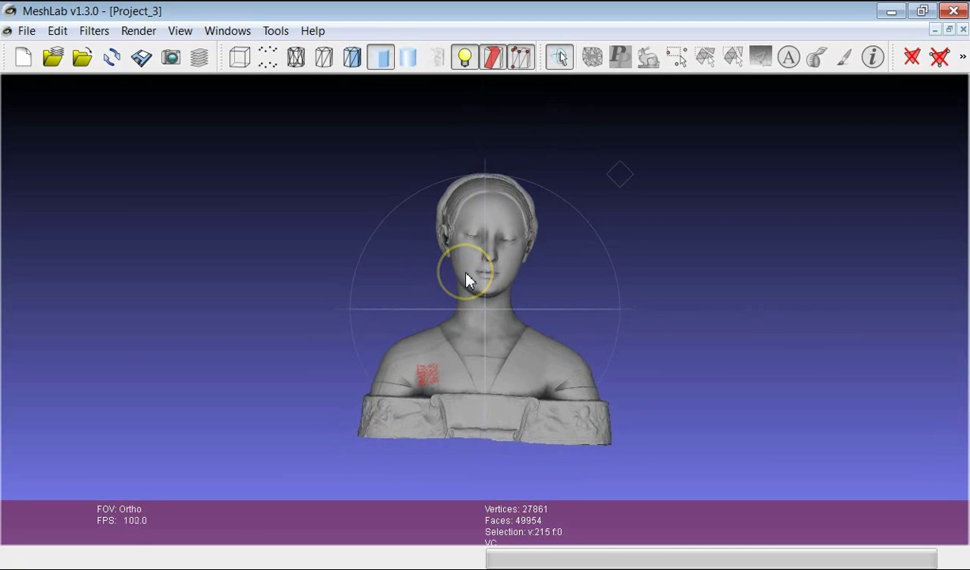
drag(489, 264, 687, 84)
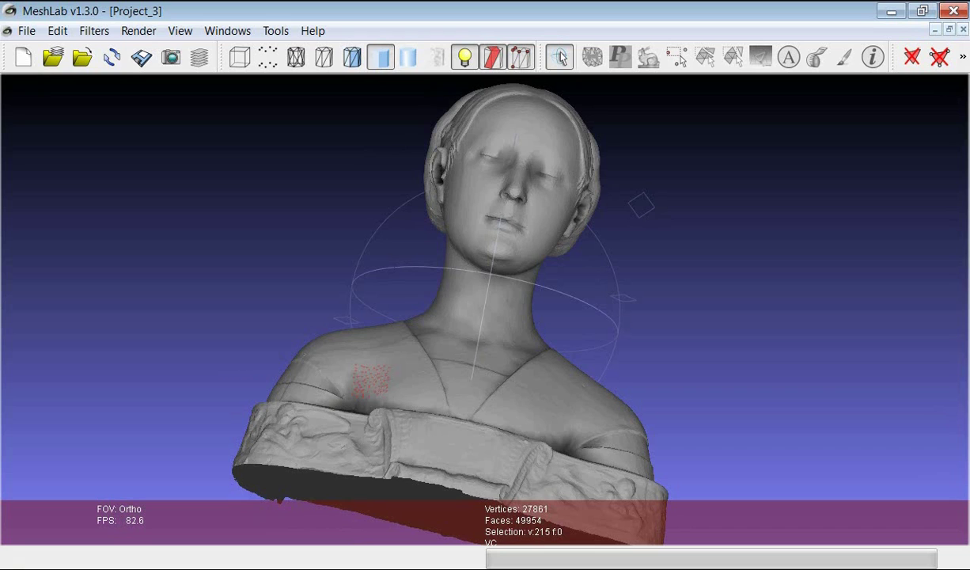
click(424, 402)
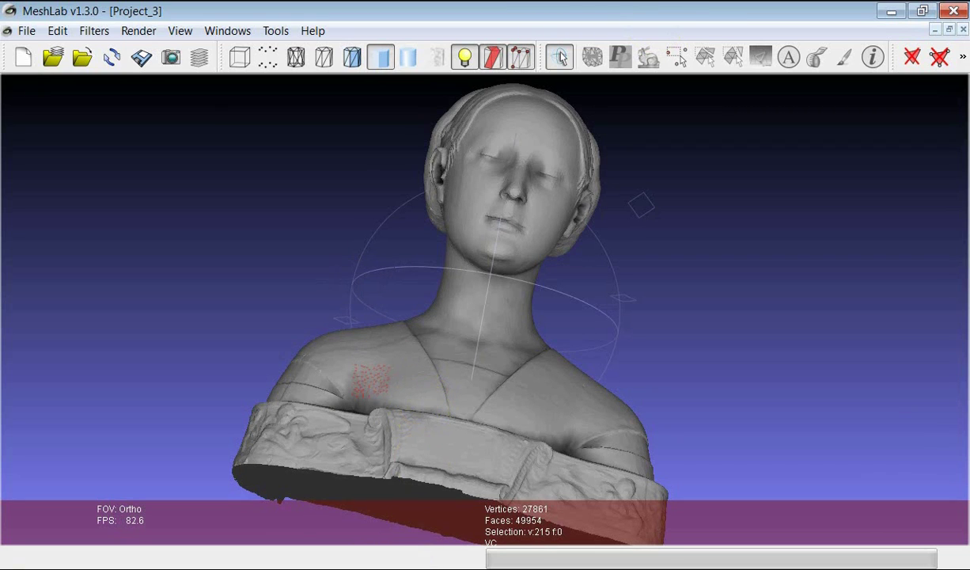